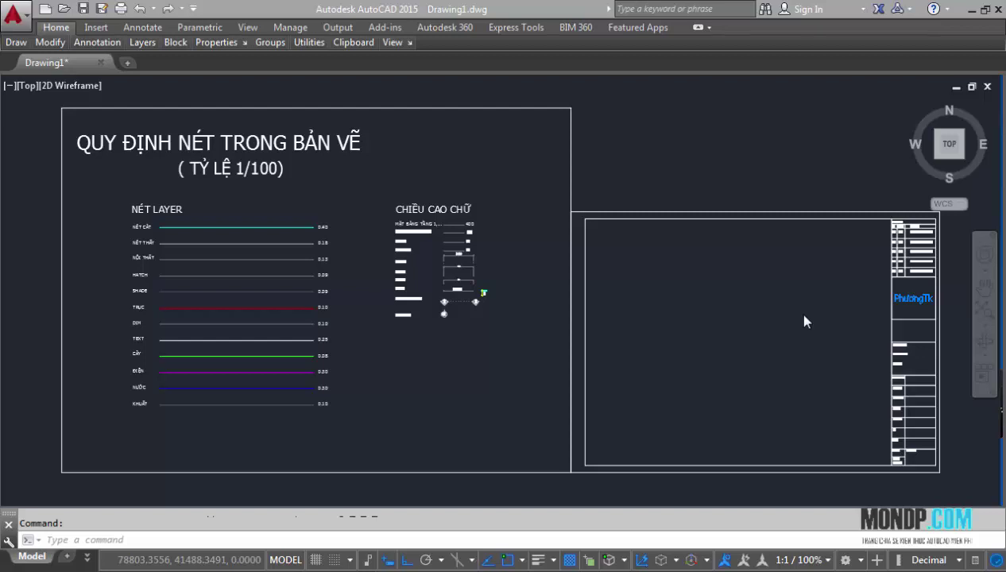
Step: Pan and zoom the drawing so the full title-block frame is in view
click(803, 320)
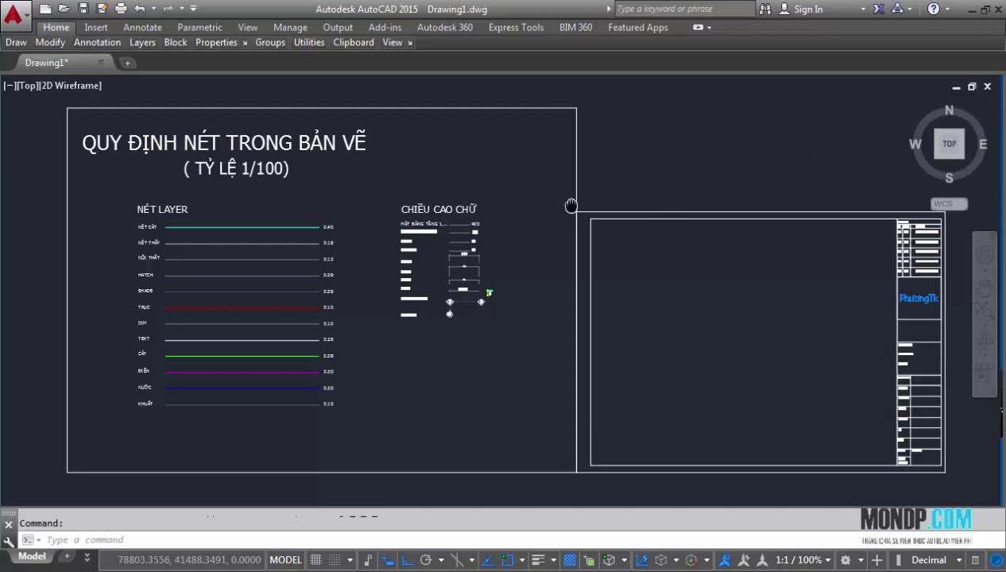
scroll(606, 222, down, 5)
middle_drag(606, 223, 537, 216)
scroll(620, 220, up, 2)
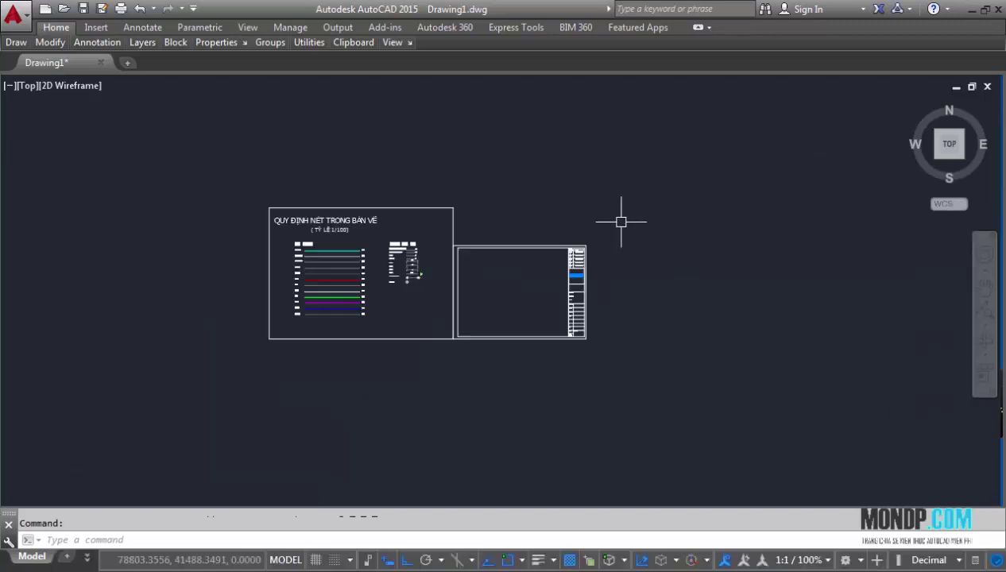
scroll(462, 209, up, 2)
scroll(468, 243, up, 2)
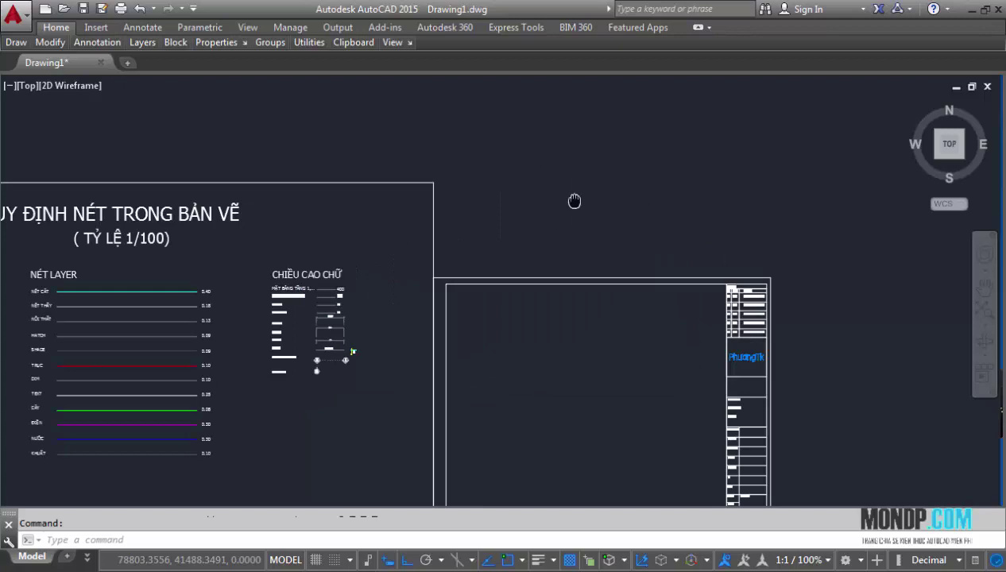
middle_drag(574, 199, 662, 150)
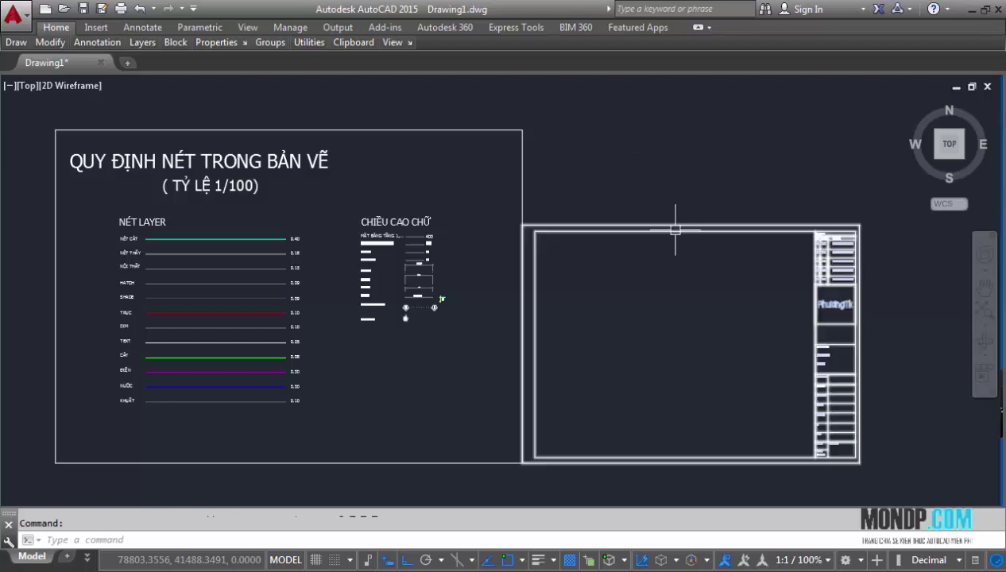
middle_drag(730, 191, 726, 194)
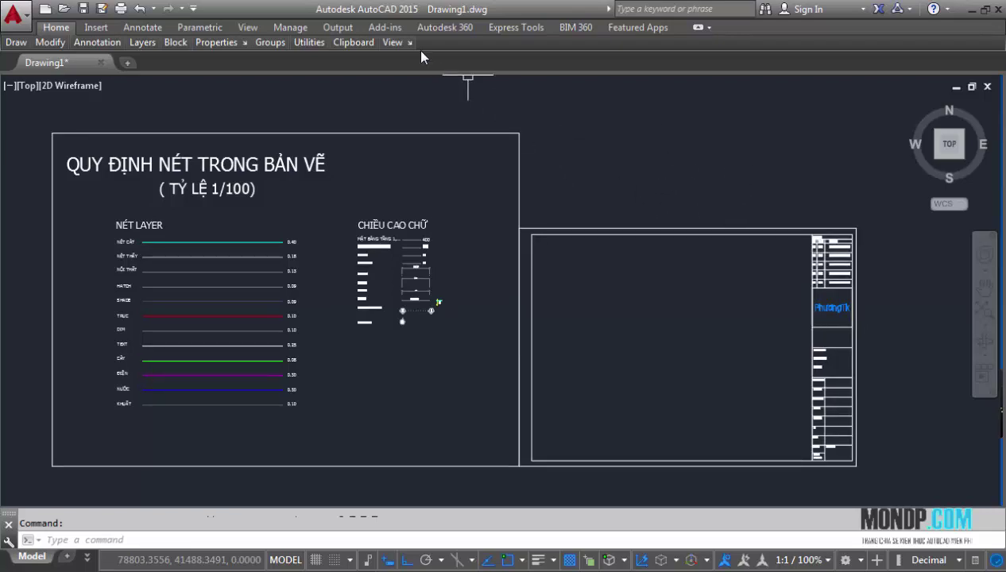
Step: Toggle the ribbon from tabs only back to its full tool panels
click(699, 28)
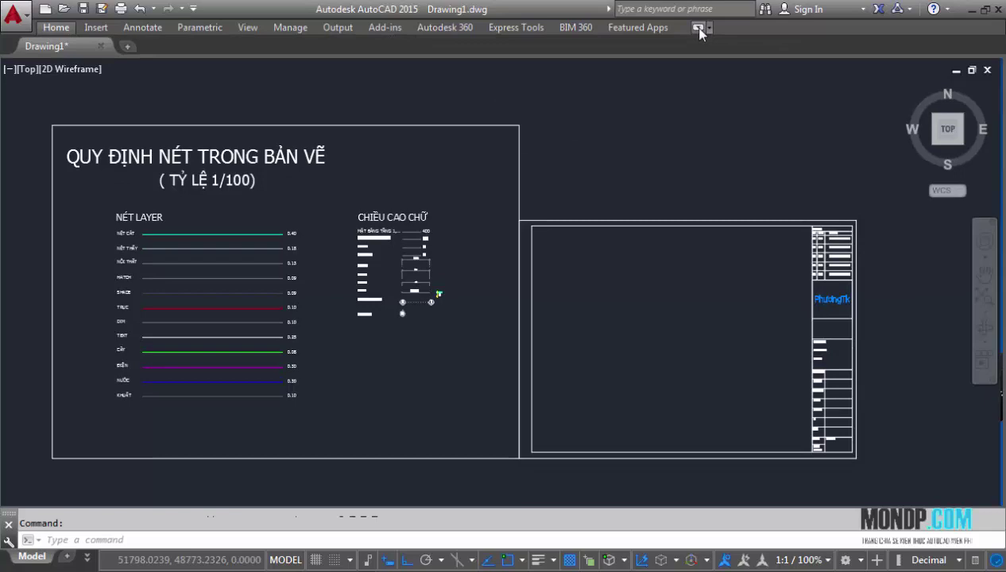
click(698, 28)
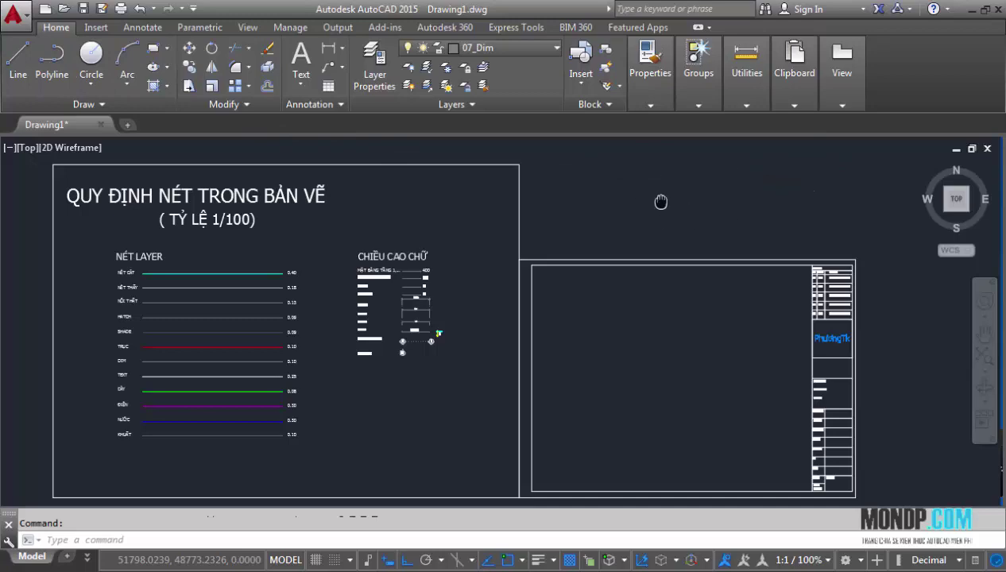
middle_drag(660, 202, 657, 193)
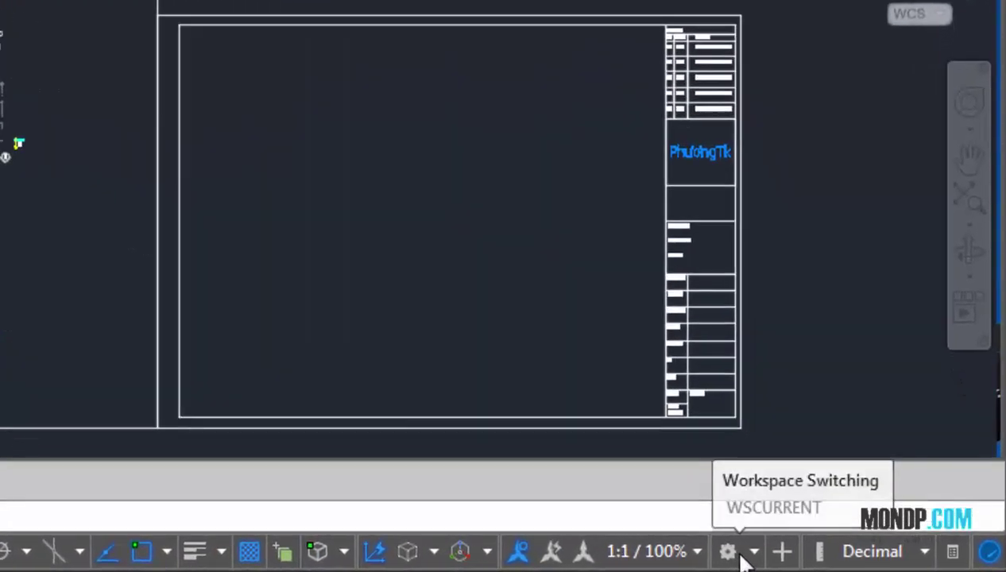
Step: Switch the workspace to 'AutoCAD Classic - Migrated from AutoCAD 2010'
click(848, 560)
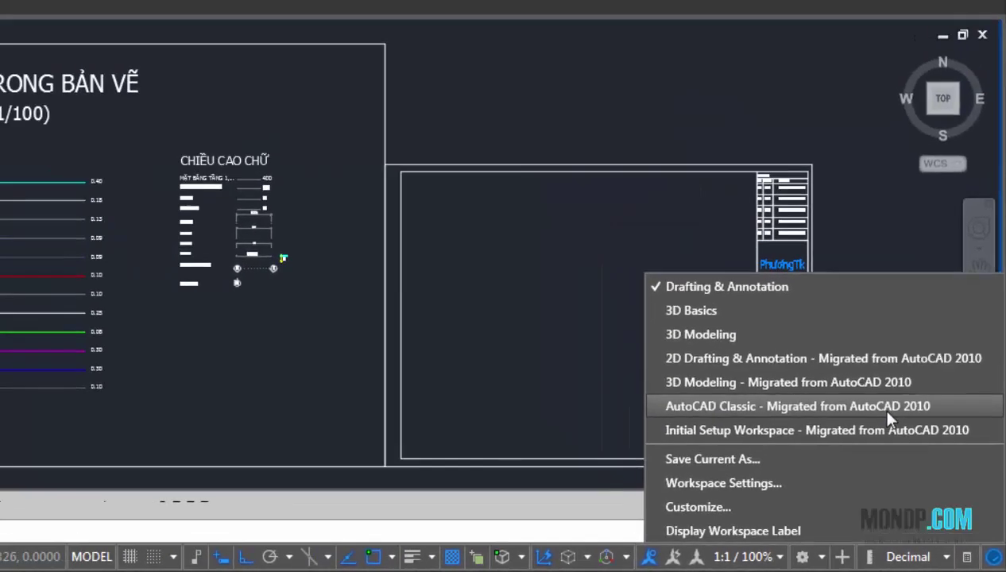
click(842, 355)
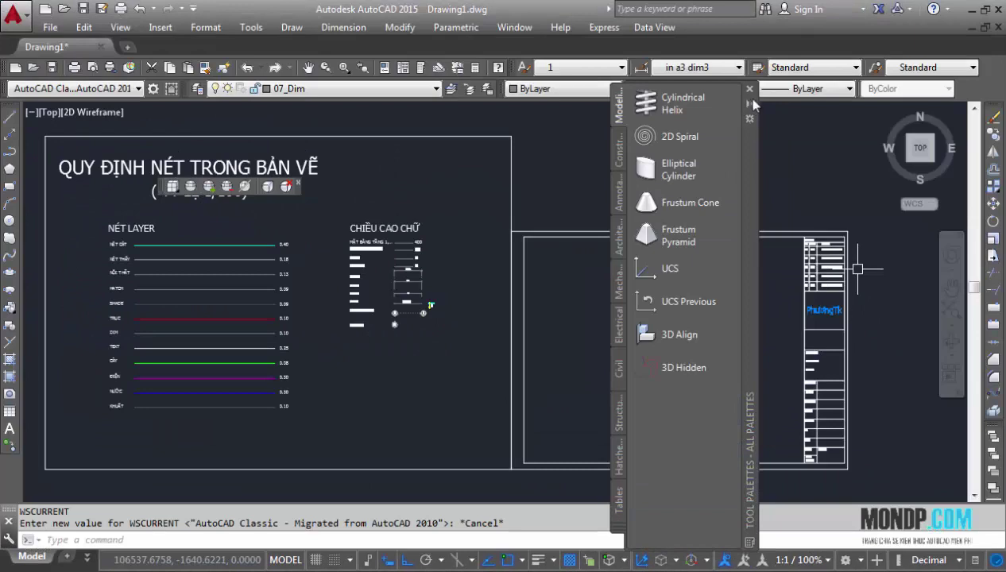
Step: Close the Tool Palettes window and the floating view toolbar
click(749, 89)
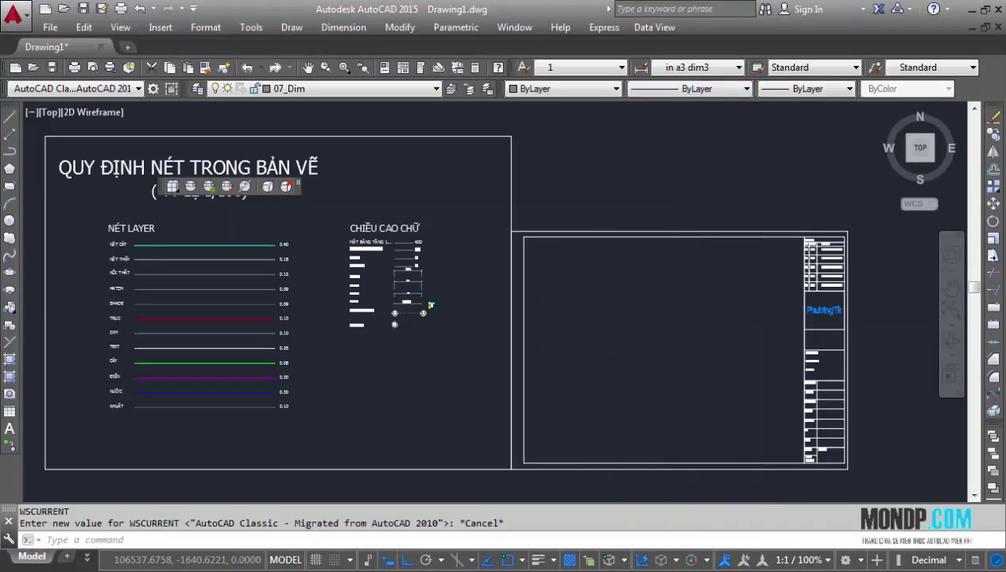
scroll(600, 317, down, 1)
scroll(633, 316, down, 3)
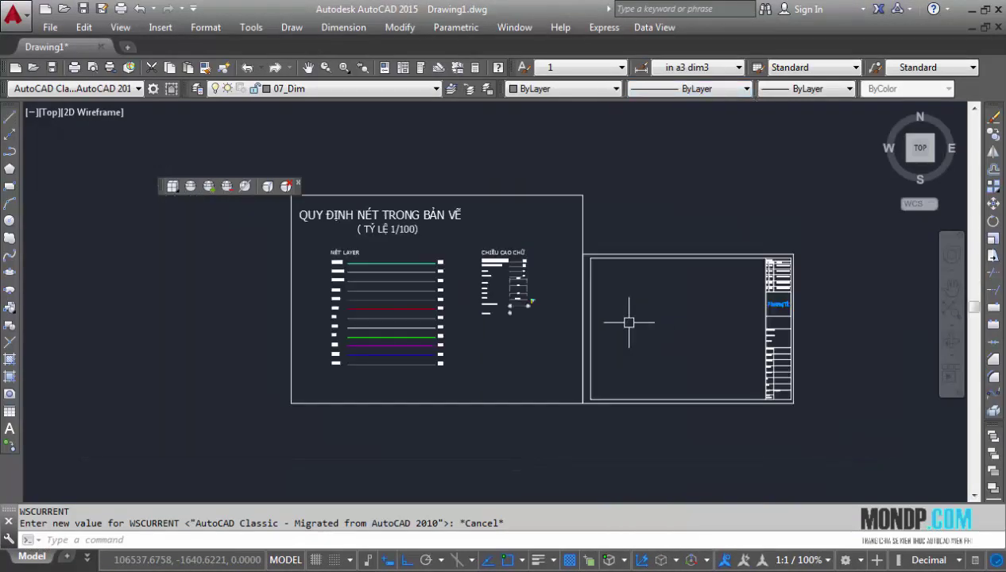
middle_drag(633, 316, 646, 355)
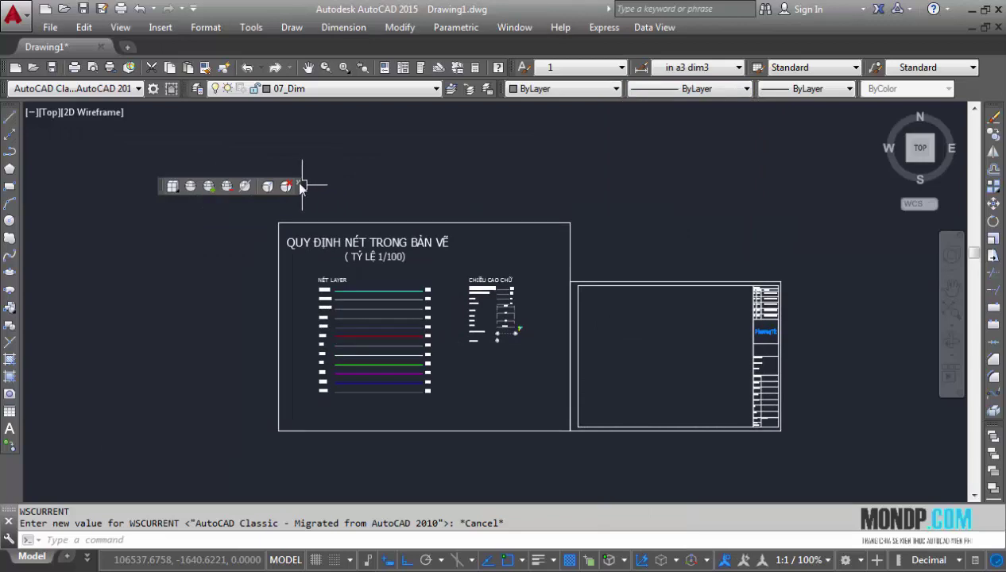
click(301, 185)
mouse_move(813, 302)
middle_down()
mouse_move(848, 290)
mouse_move(837, 296)
middle_up()
Step: Hide the navigation bar beside the drawing, leaving only the ViewCube
click(957, 236)
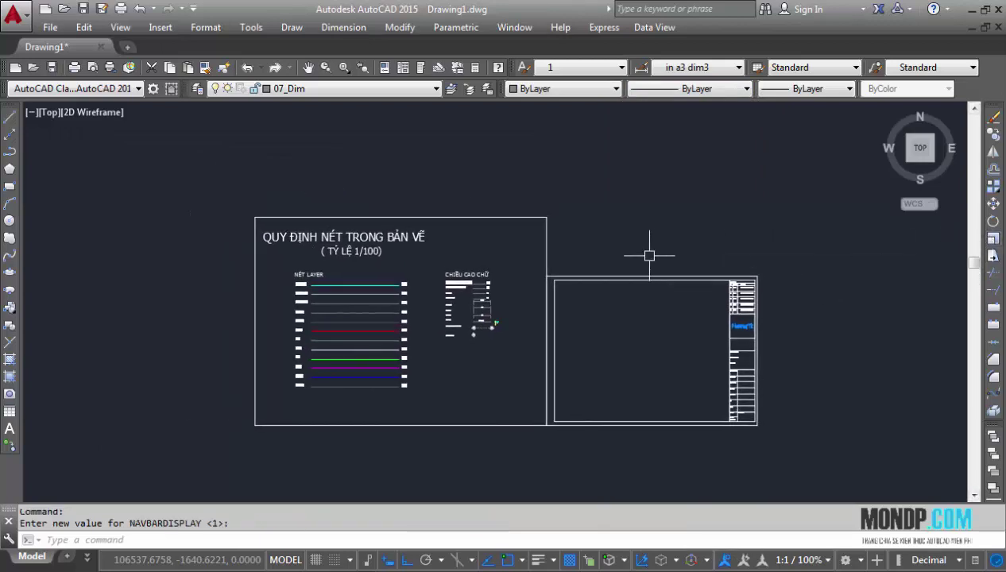
scroll(649, 254, up, 1)
scroll(695, 318, up, 2)
mouse_move(656, 287)
middle_down()
mouse_move(721, 314)
mouse_move(688, 321)
middle_up()
scroll(715, 310, down, 2)
Step: Open the Options dialog from the drawing's right-click shortcut menu
right_click(612, 194)
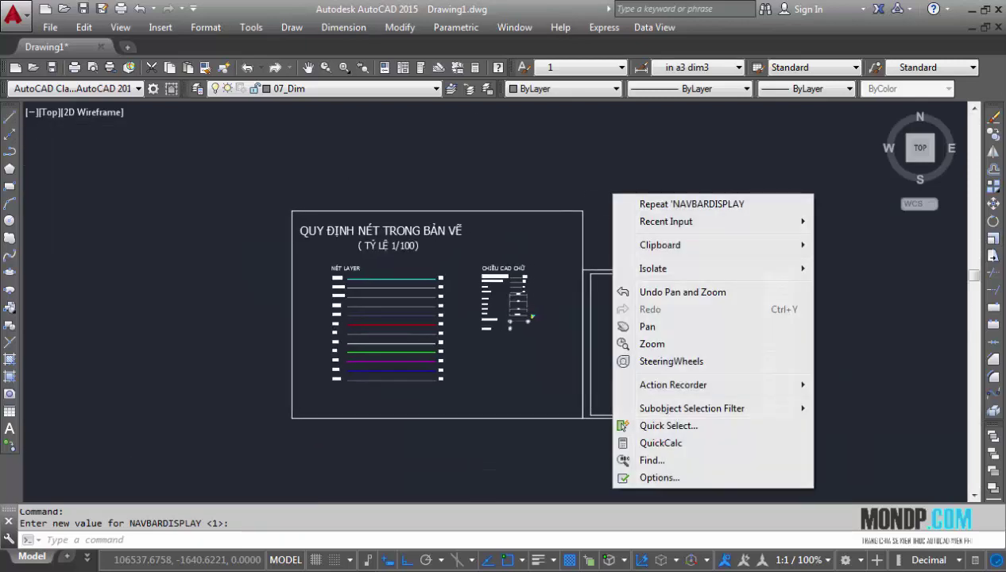
click(663, 477)
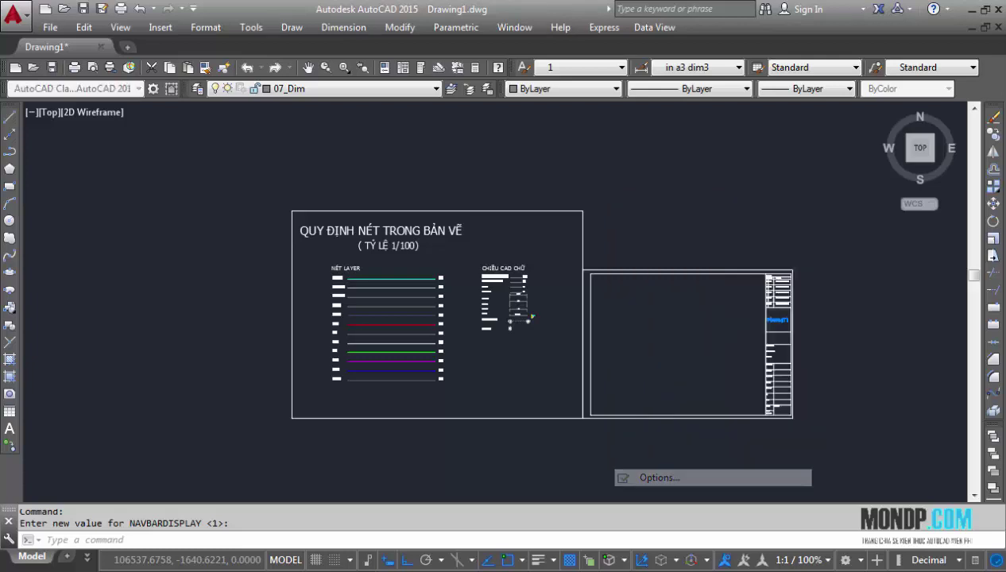
click(764, 172)
right_click(671, 159)
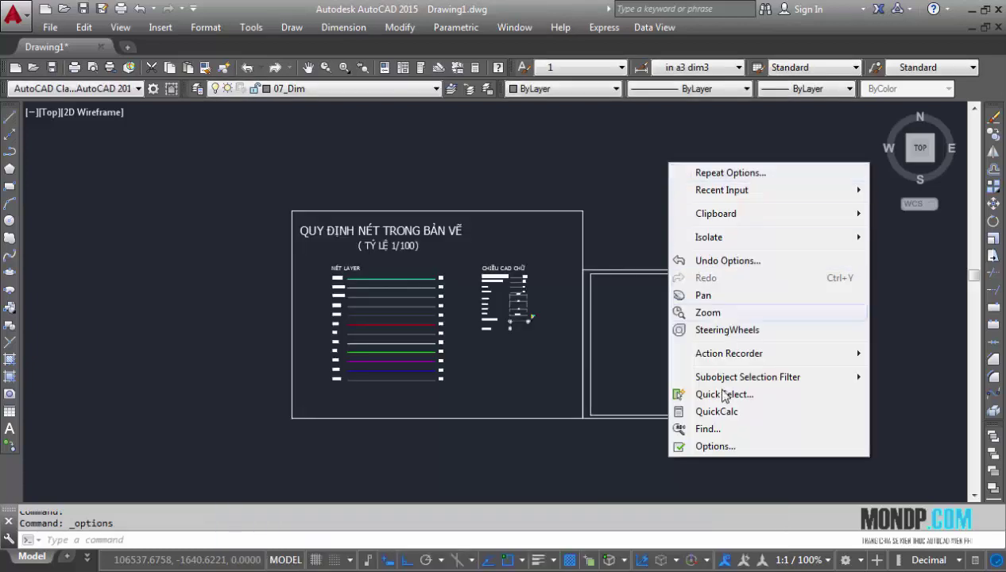
click(704, 446)
Step: Open Options with the OP alias, move it up, and show its Display settings
key(Escape)
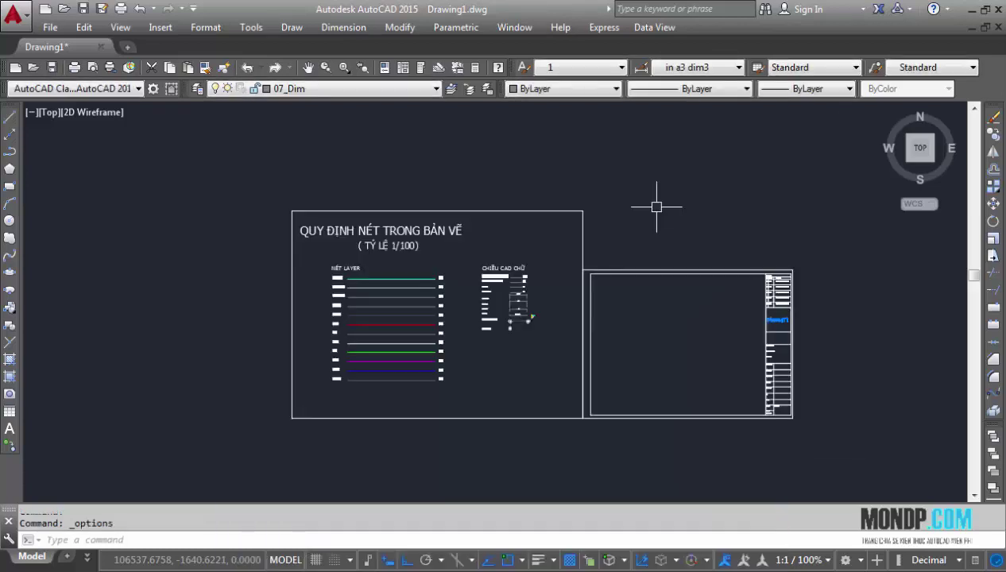
text(op)
key(Return)
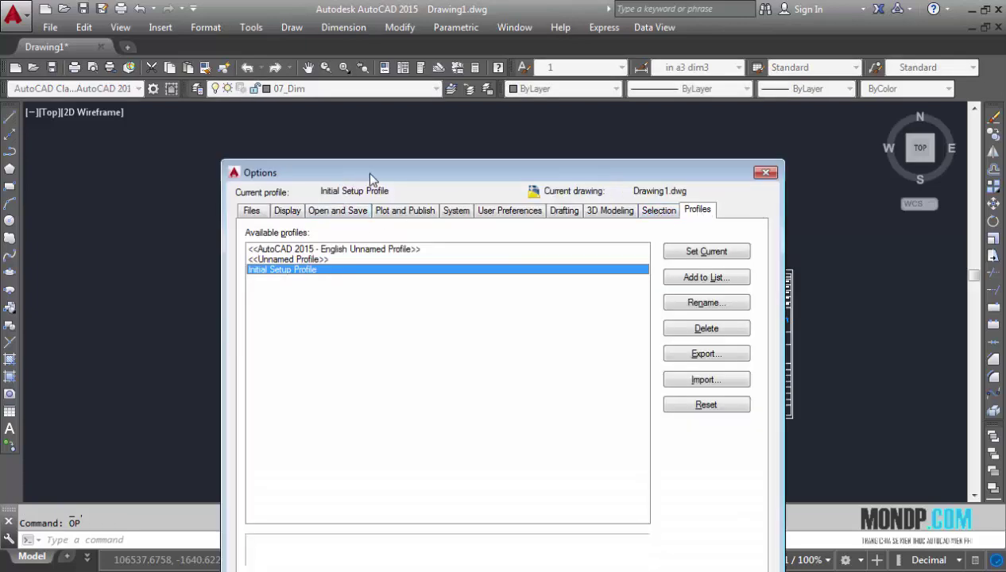
drag(369, 173, 396, 125)
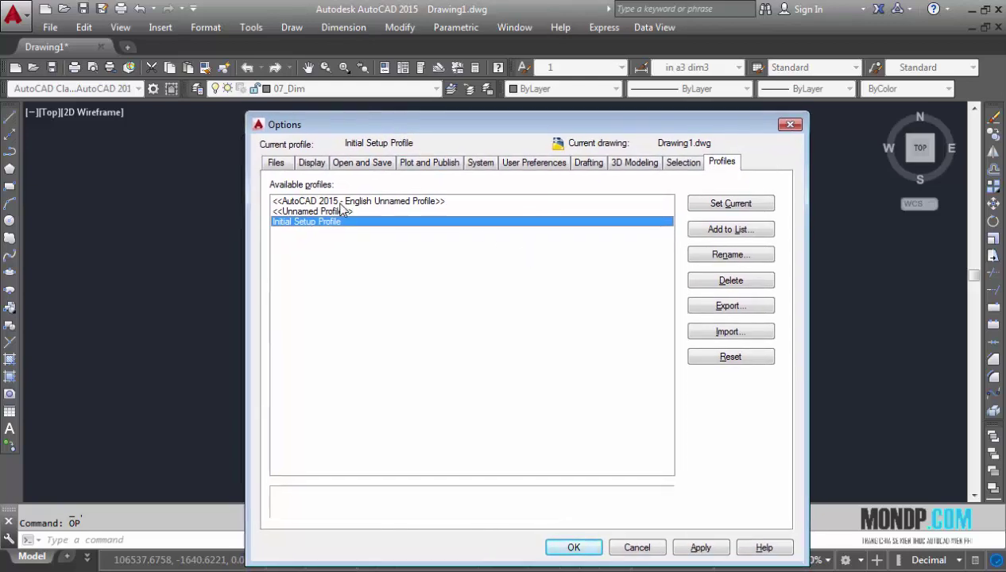
click(321, 167)
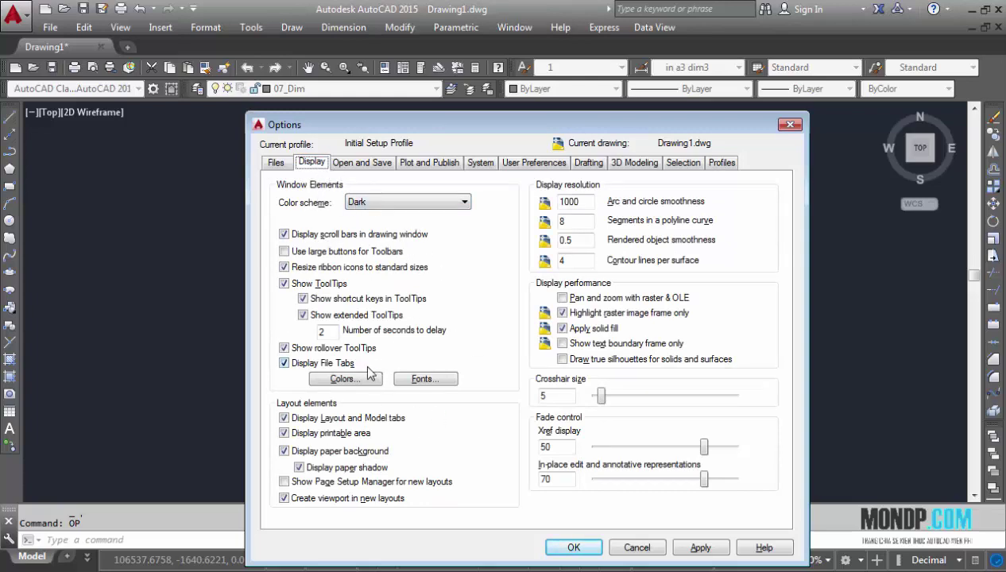
Step: In Drawing Window Colors, set the 2D model space uniform background to Black
click(329, 385)
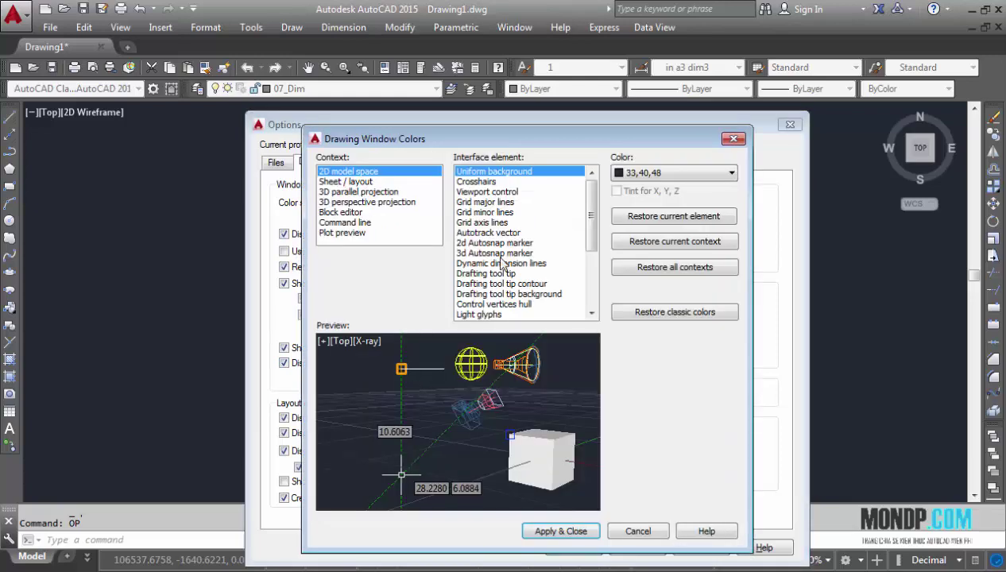
click(378, 181)
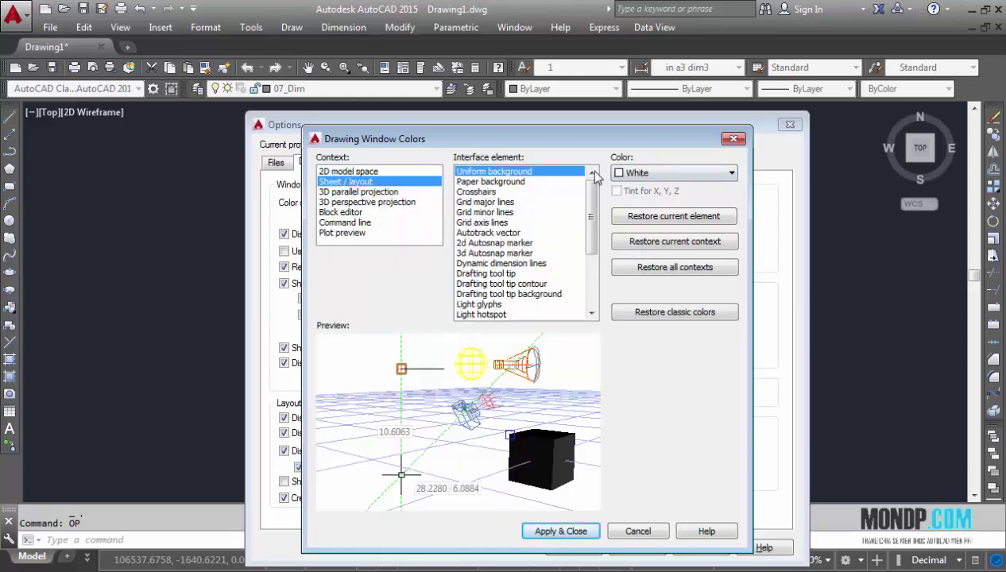
click(335, 192)
click(337, 212)
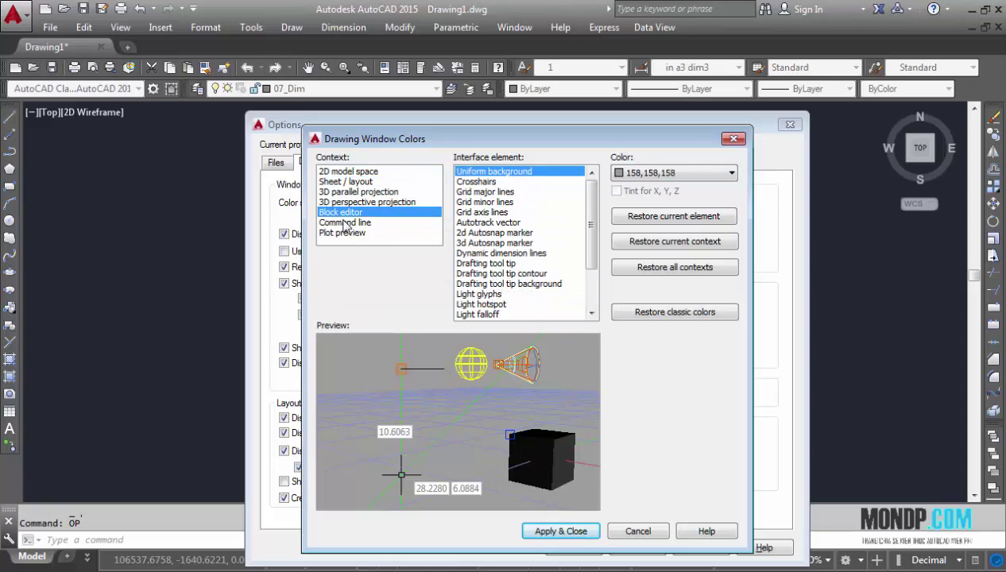
click(356, 172)
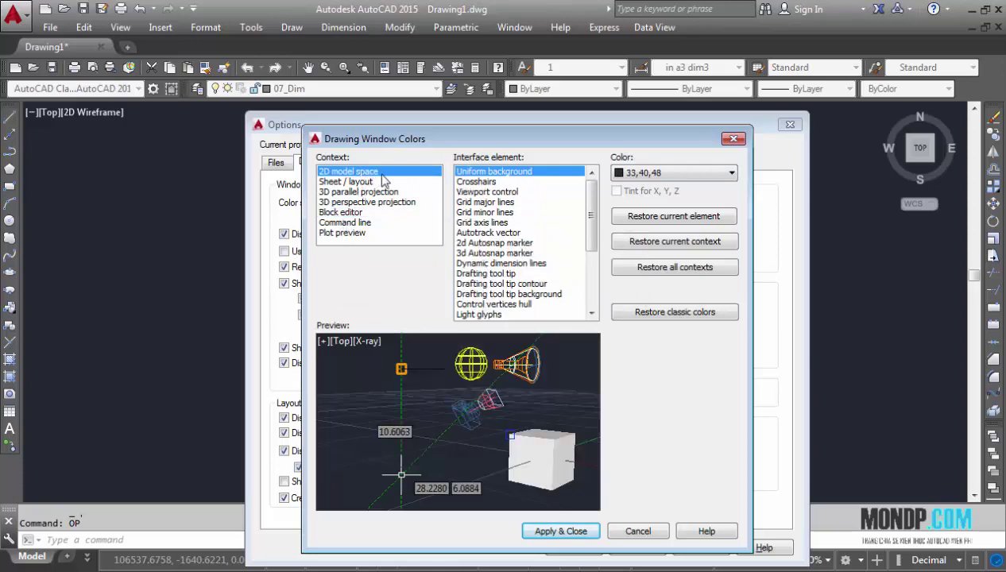
click(673, 176)
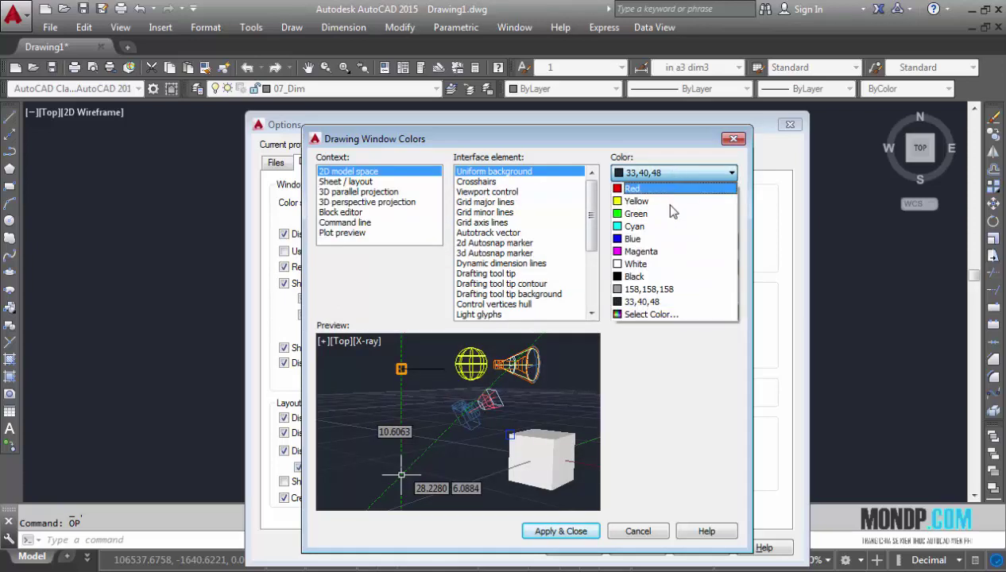
click(348, 177)
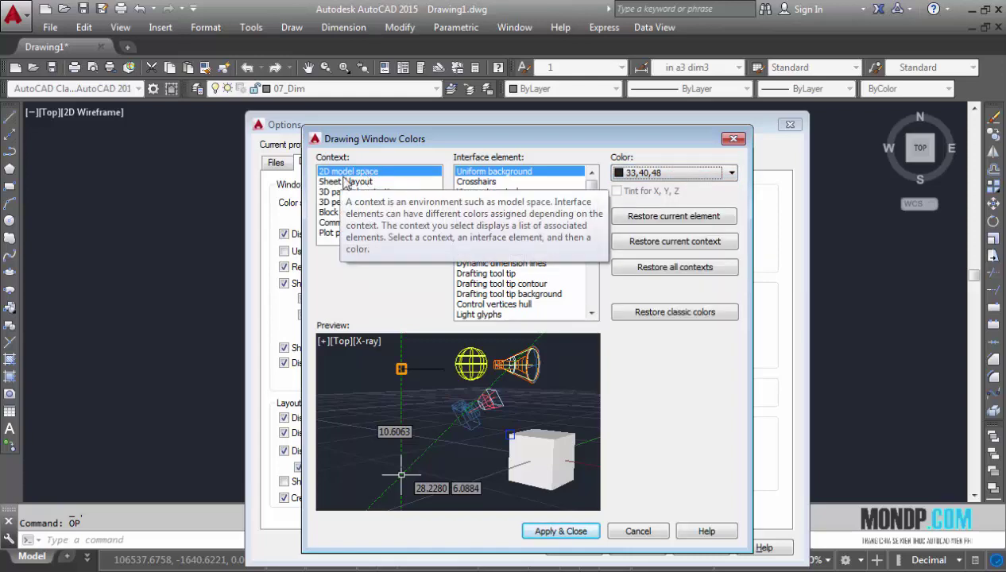
click(658, 175)
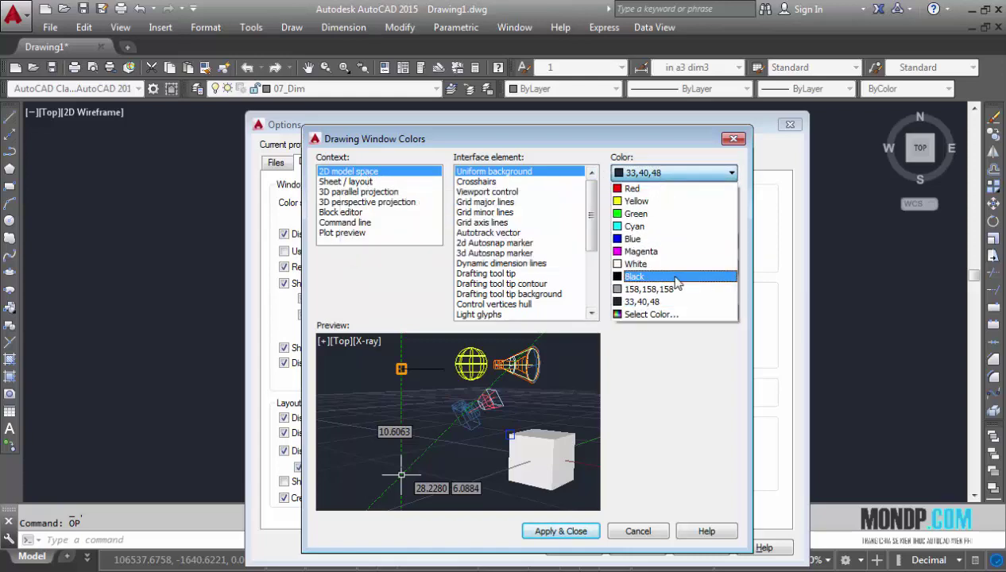
click(643, 278)
Step: Set the Sheet/layout and Block editor backgrounds to Black, then Apply & Close
click(379, 183)
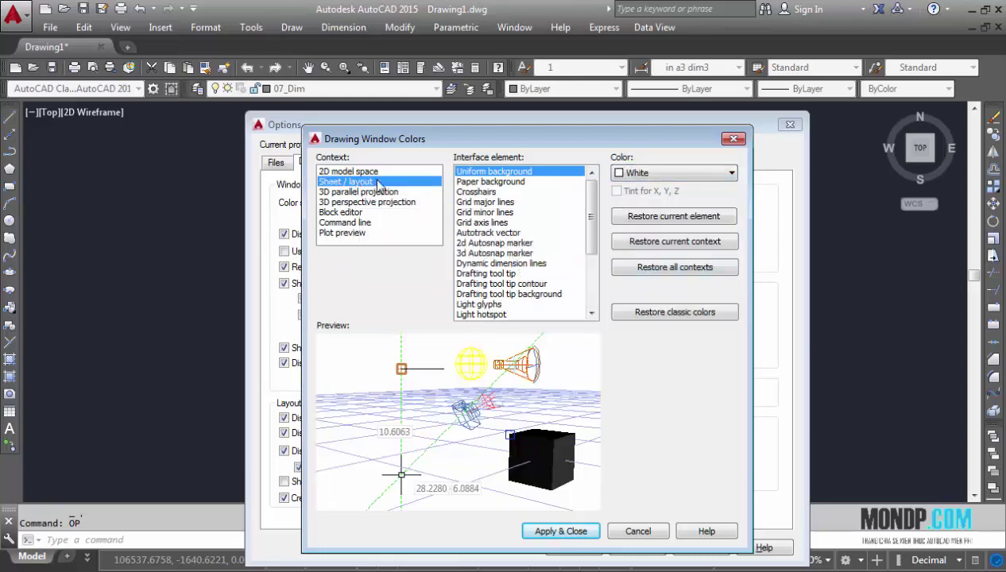
click(651, 173)
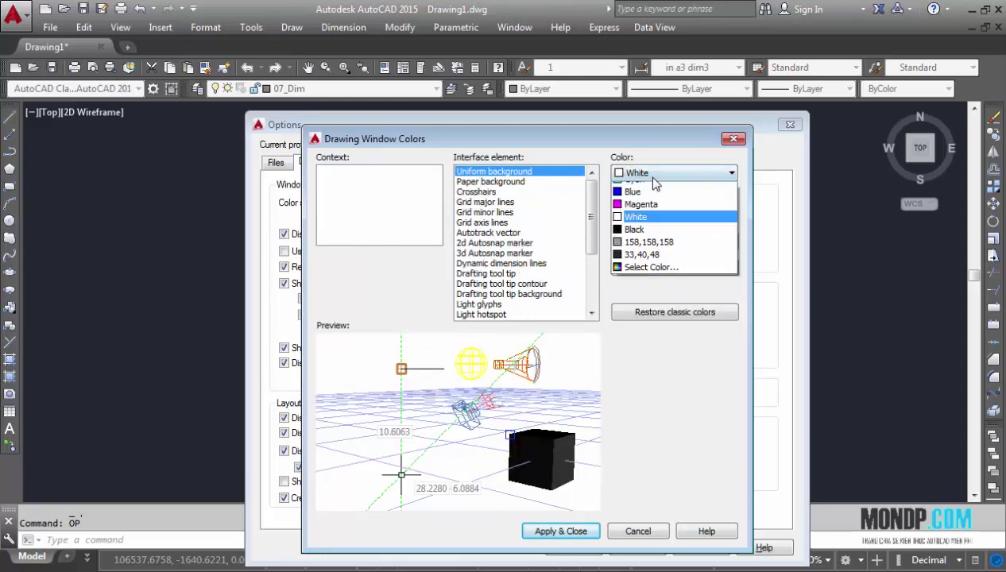
click(622, 278)
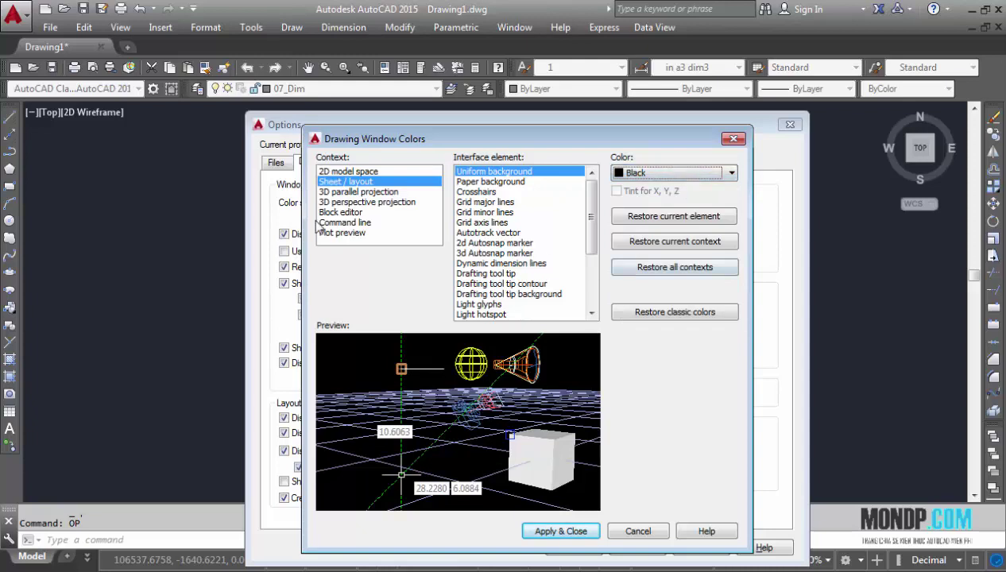
click(348, 213)
click(644, 175)
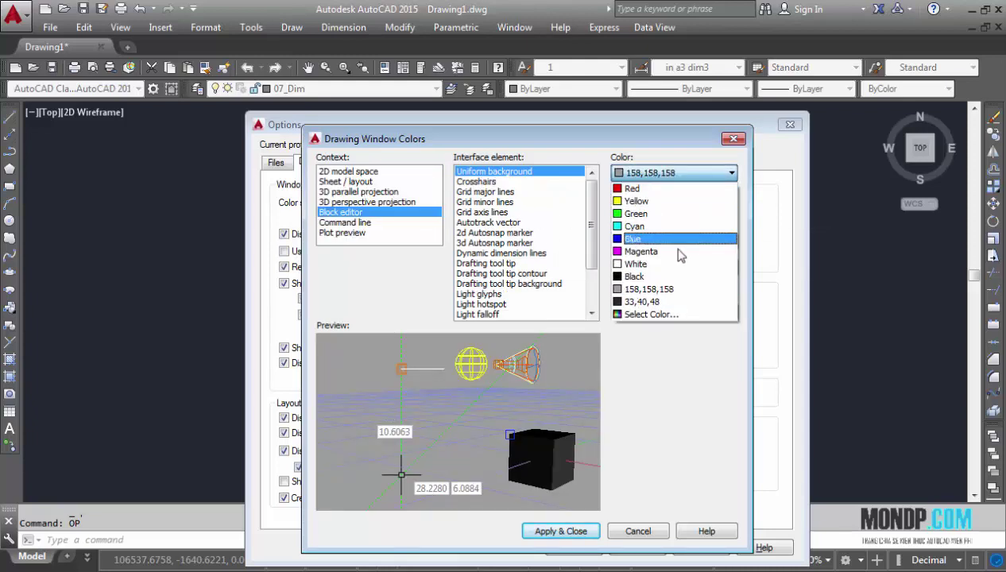
click(653, 278)
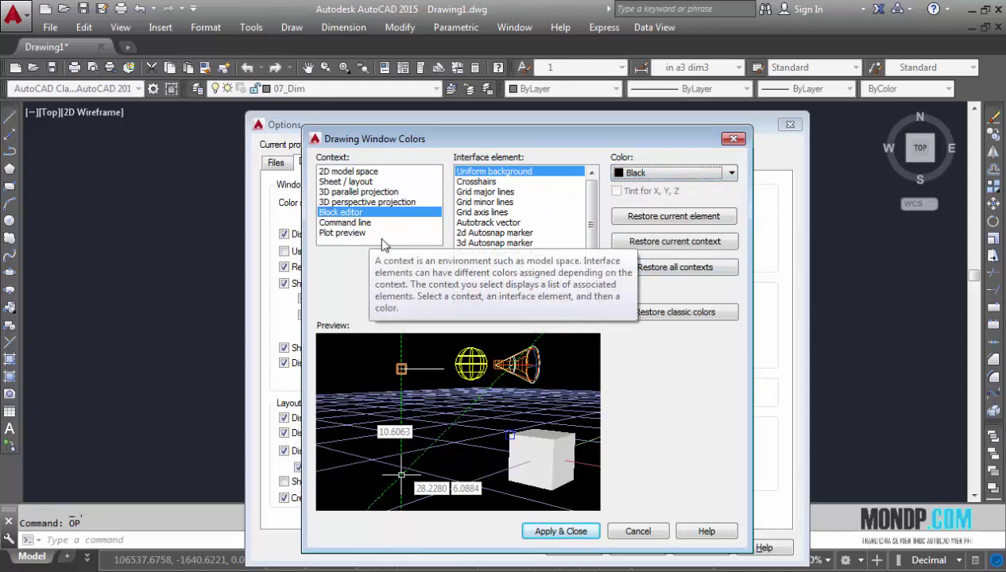
click(354, 238)
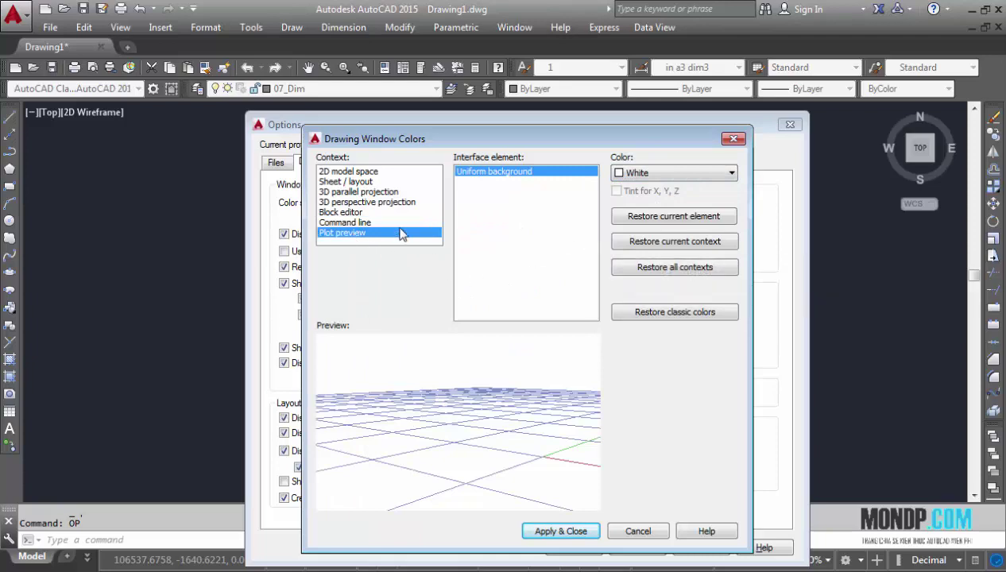
click(390, 224)
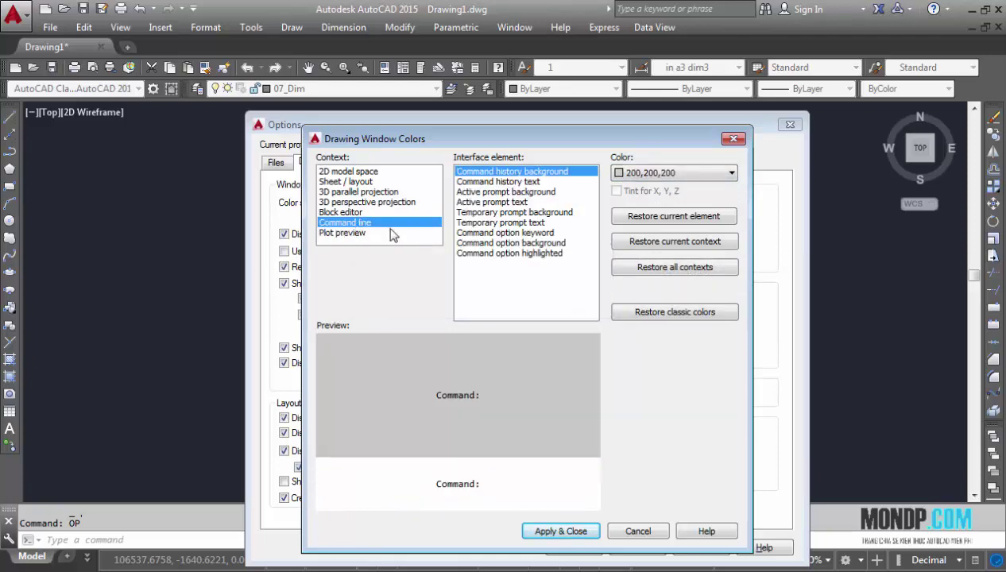
click(550, 526)
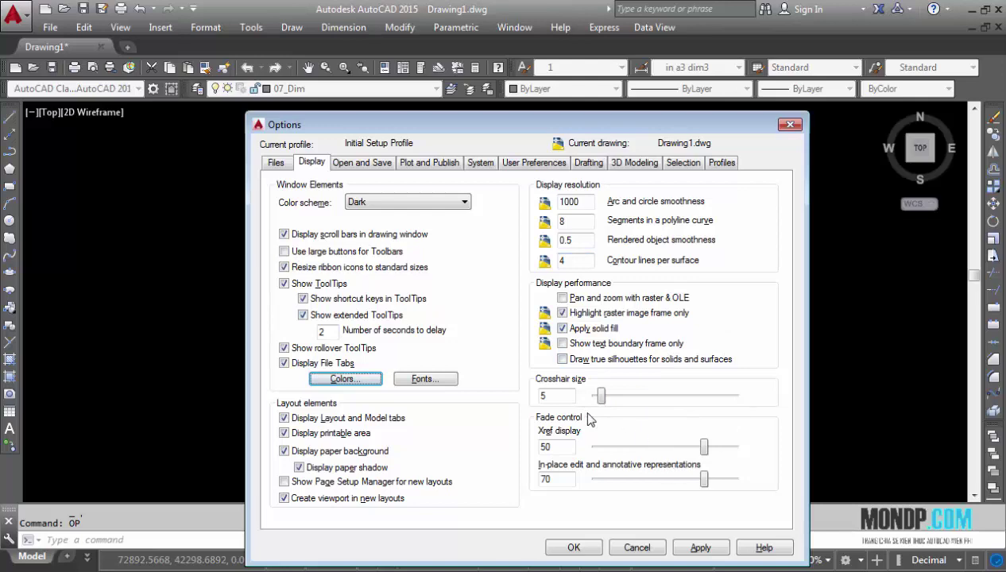
Step: Set the crosshair size to 100 and confirm the Options with OK
drag(602, 397, 764, 405)
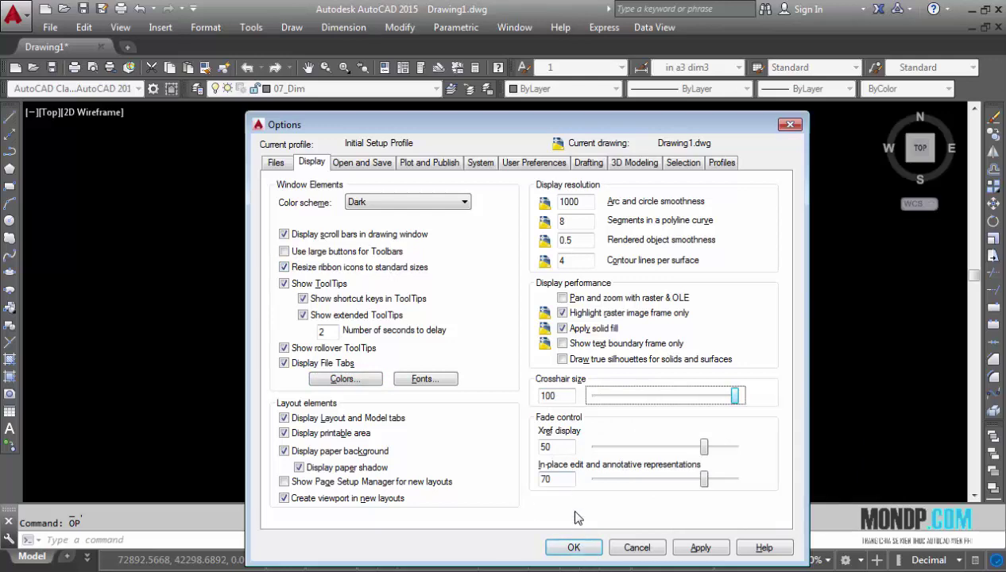
click(570, 547)
mouse_move(566, 366)
middle_down()
mouse_move(607, 365)
mouse_move(593, 351)
middle_up()
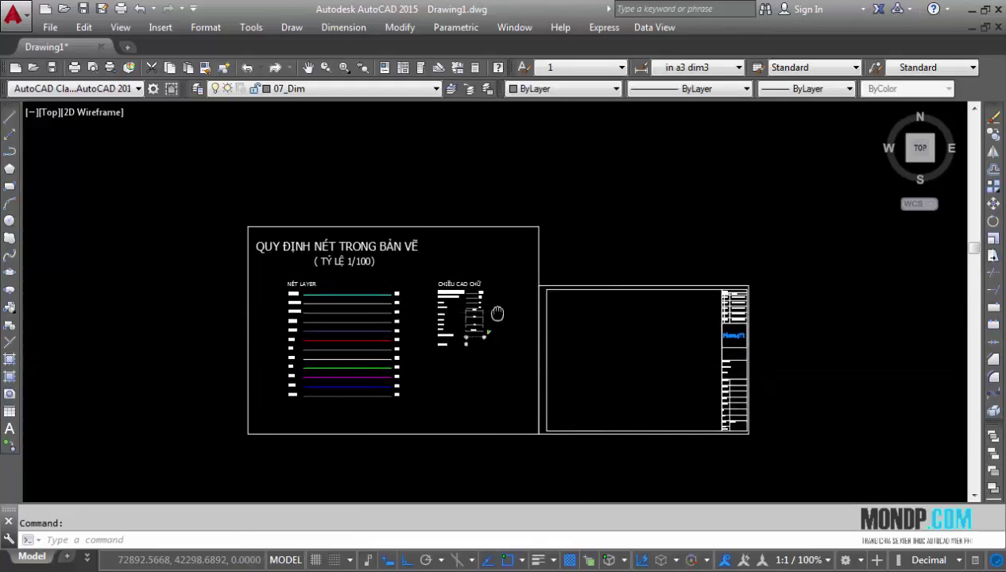
Step: Switch to the 'layout' tab and bring the black sheet into view
click(88, 561)
click(90, 533)
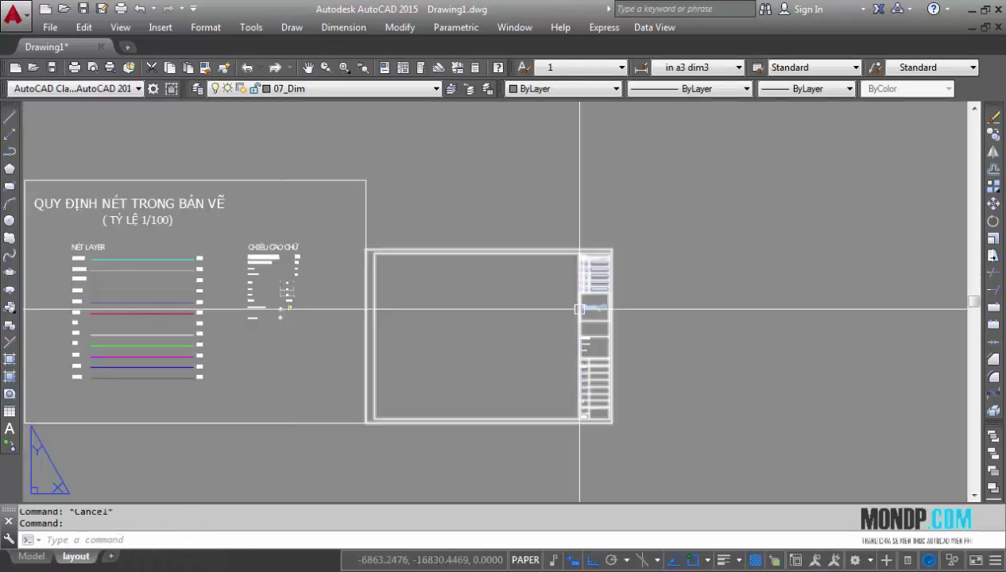
scroll(578, 289, down, 5)
middle_drag(651, 318, 617, 276)
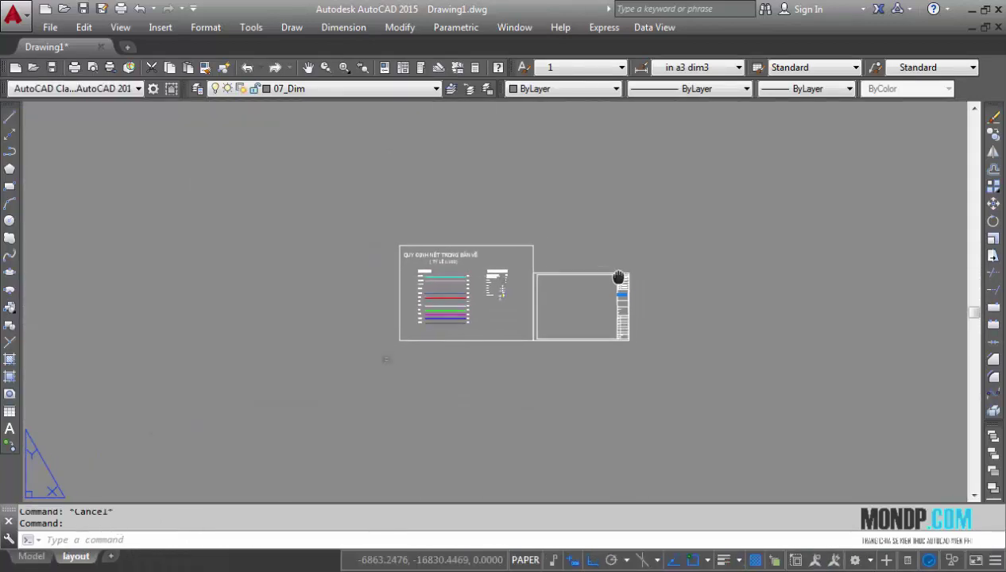
scroll(369, 378, up, 4)
scroll(406, 298, down, 10)
scroll(386, 324, up, 8)
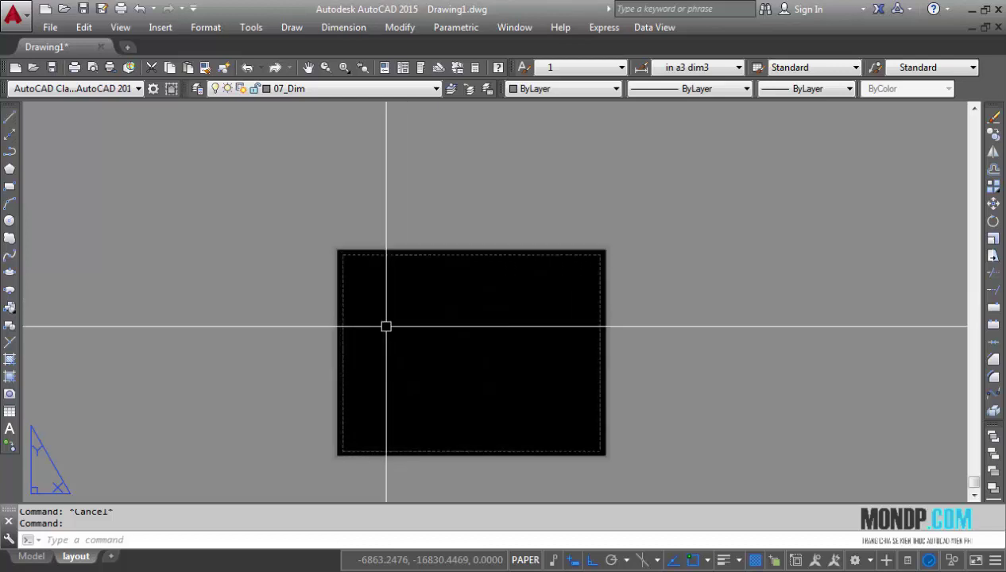
middle_drag(575, 367, 606, 313)
Step: Centre the black sheet in view and reopen Options from the shortcut menu
scroll(371, 222, up, 2)
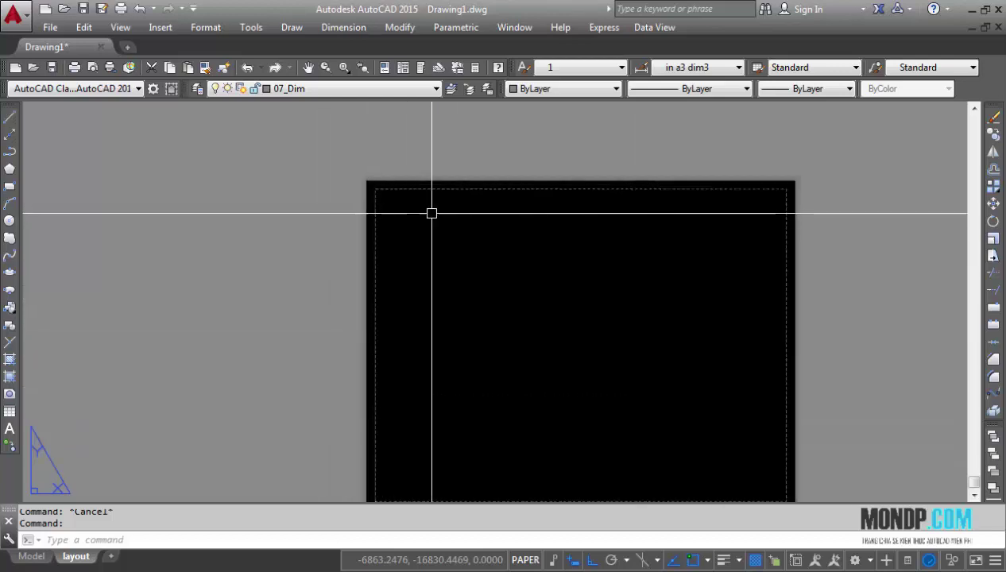
middle_drag(525, 248, 475, 208)
scroll(474, 214, down, 2)
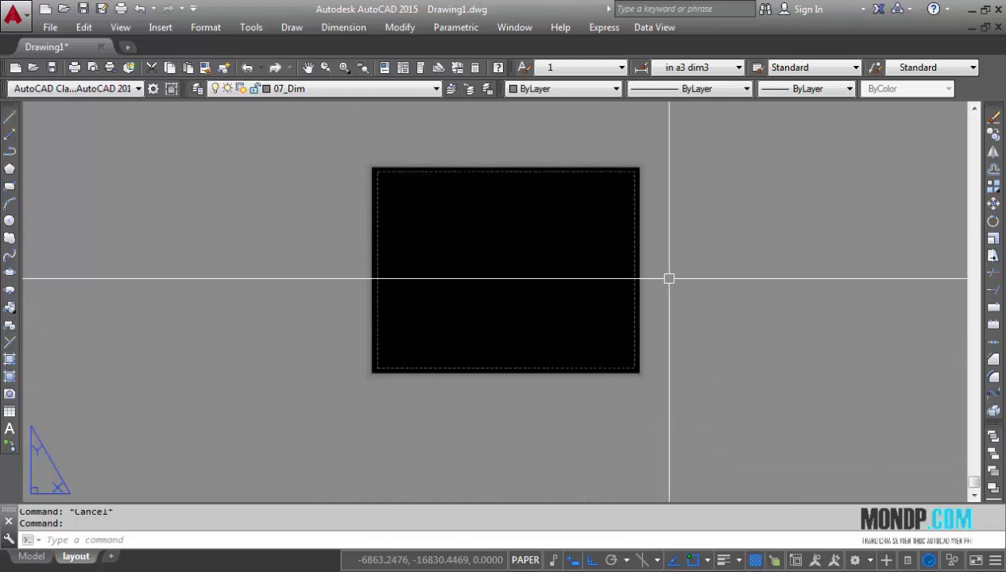
middle_drag(605, 348, 569, 364)
scroll(532, 330, down, 2)
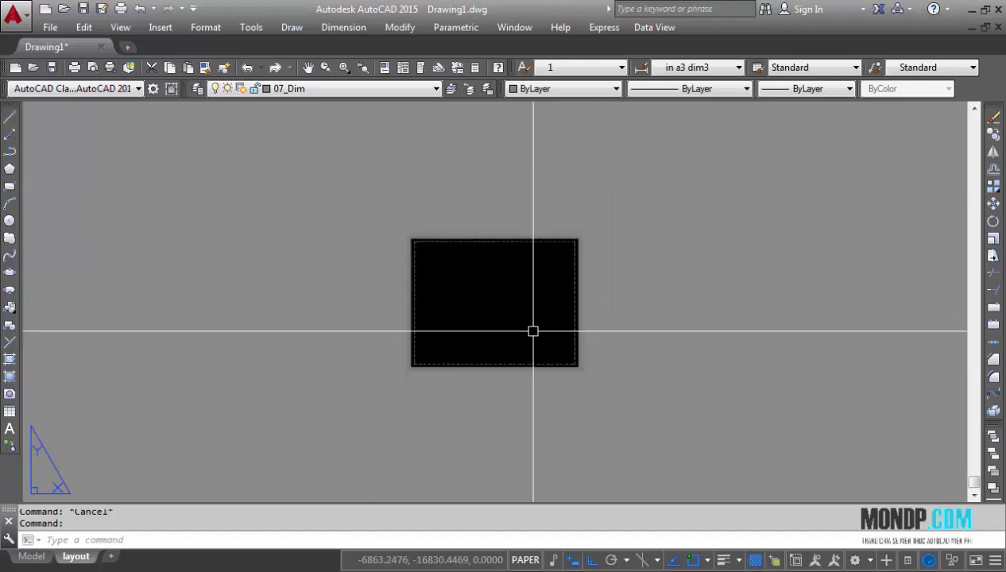
middle_drag(532, 330, 524, 370)
scroll(407, 379, up, 2)
scroll(557, 299, up, 2)
scroll(579, 321, down, 2)
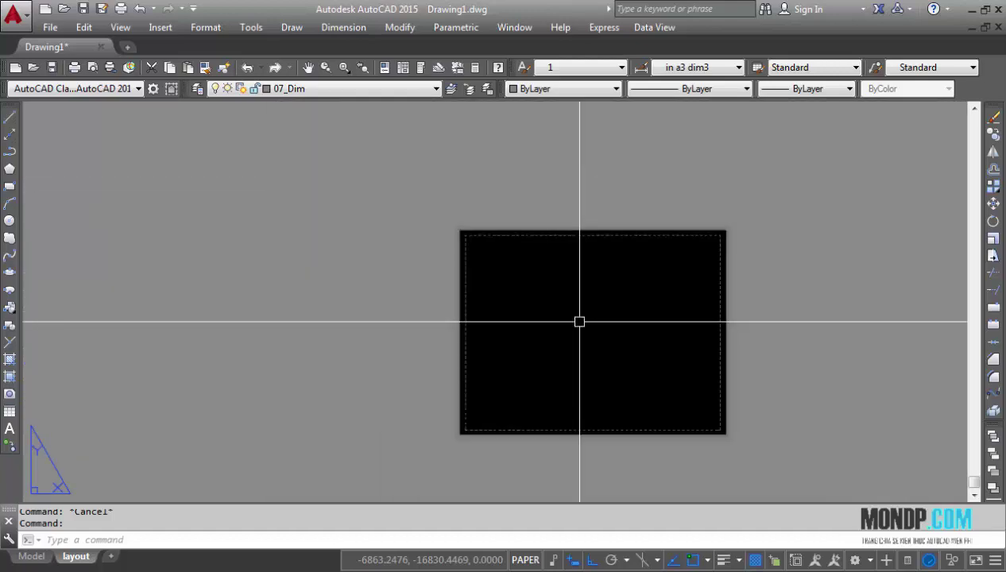
middle_drag(579, 321, 499, 312)
mouse_move(548, 384)
middle_down()
mouse_move(633, 361)
mouse_move(555, 296)
middle_up()
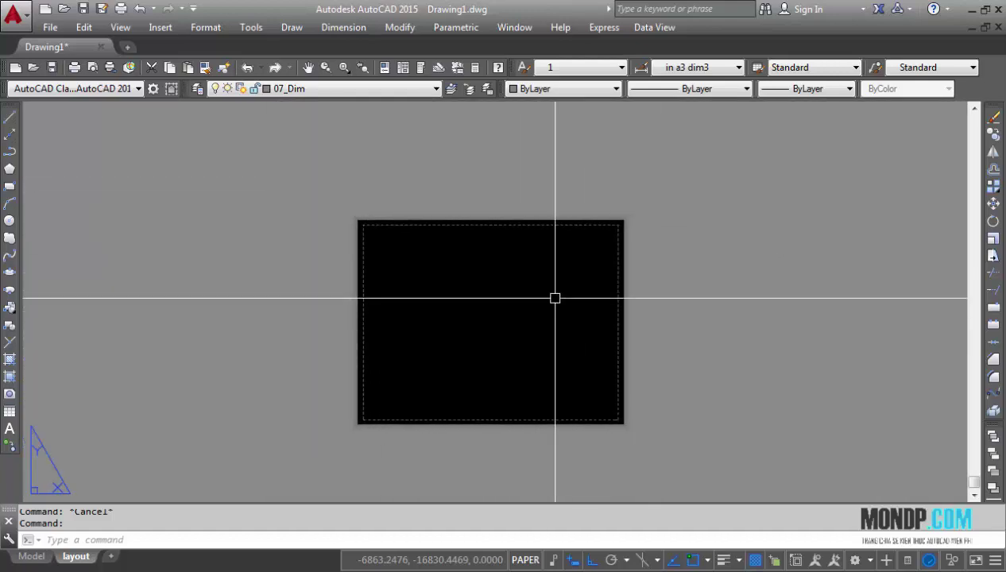
right_click(555, 262)
click(610, 560)
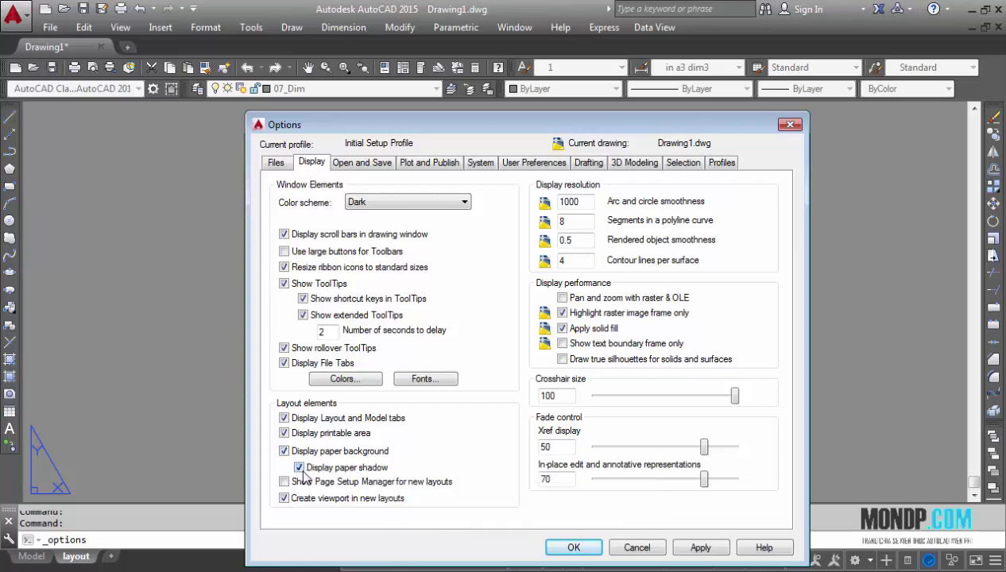
Step: Uncheck Display paper background under Layout elements and confirm with OK
click(284, 451)
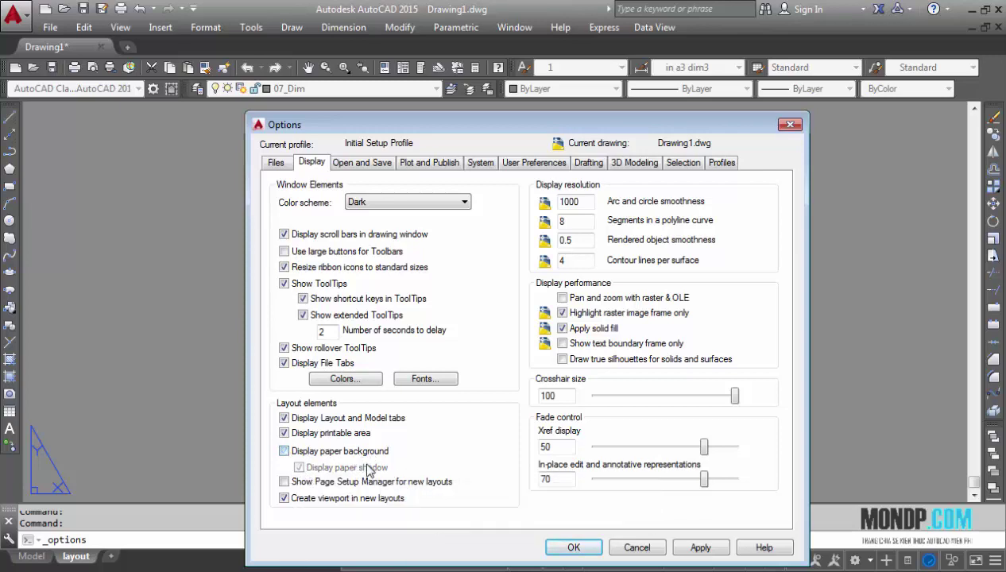
click(569, 547)
scroll(752, 342, down, 3)
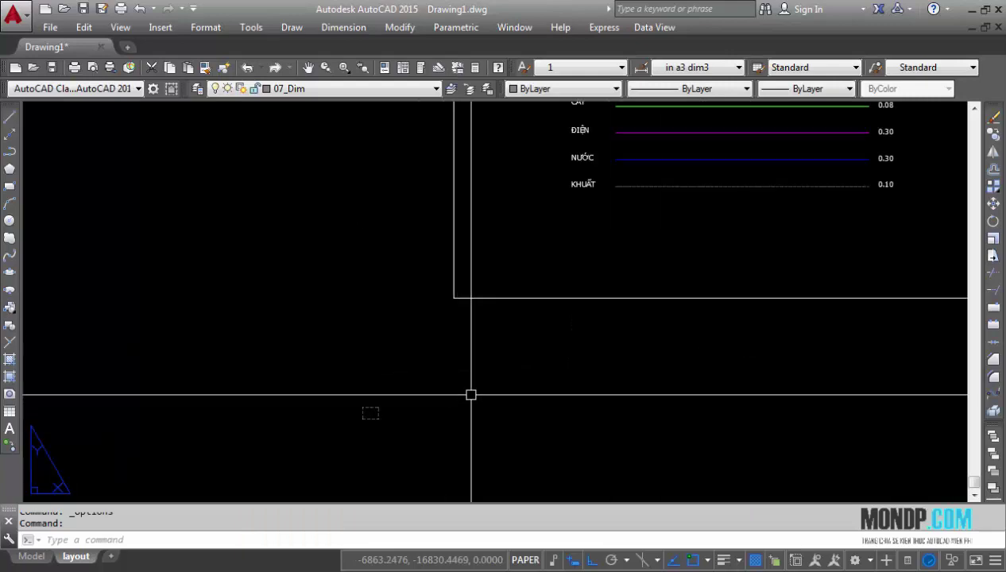
scroll(395, 449, down, 3)
middle_drag(669, 303, 722, 317)
middle_click(721, 316)
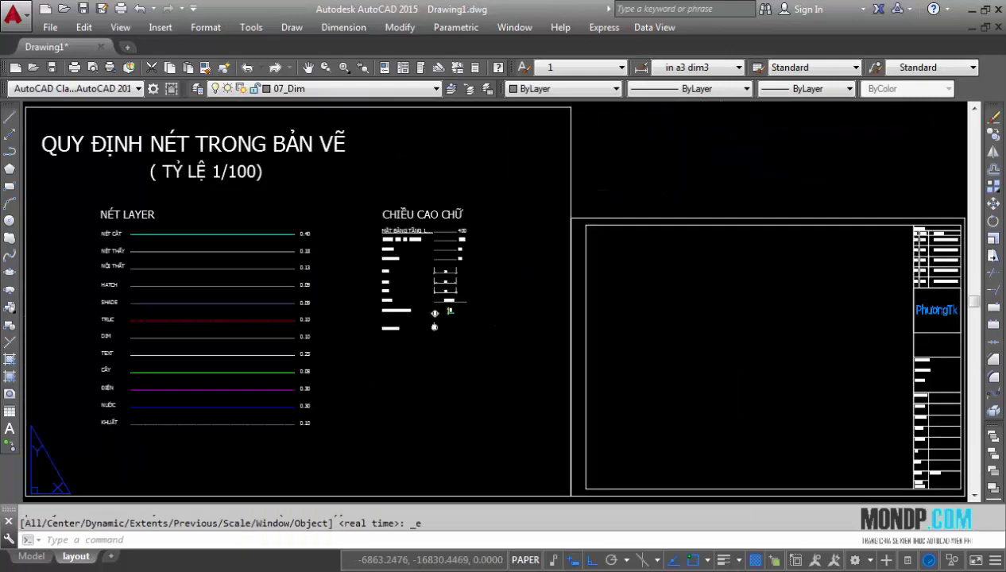
click(34, 555)
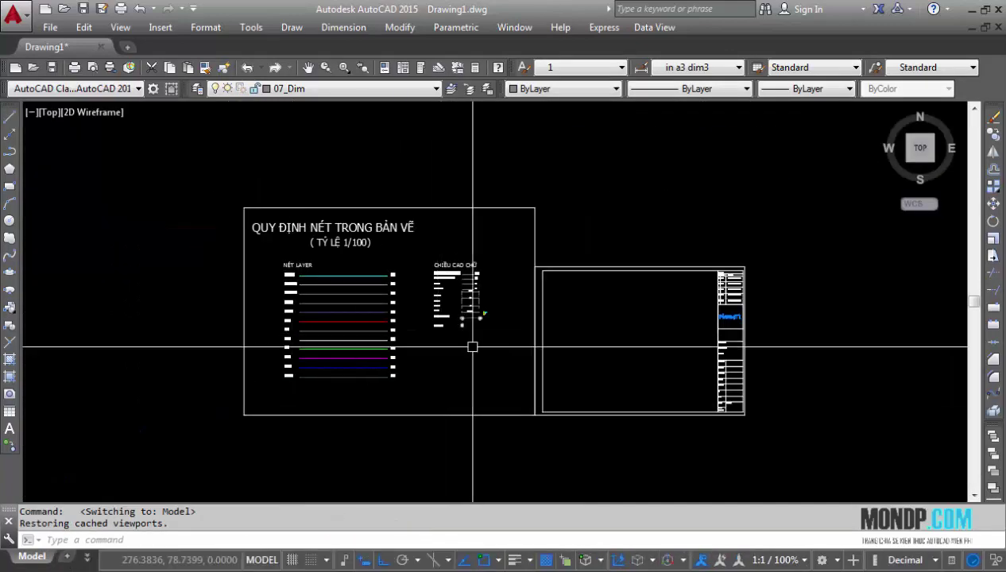
middle_click(624, 359)
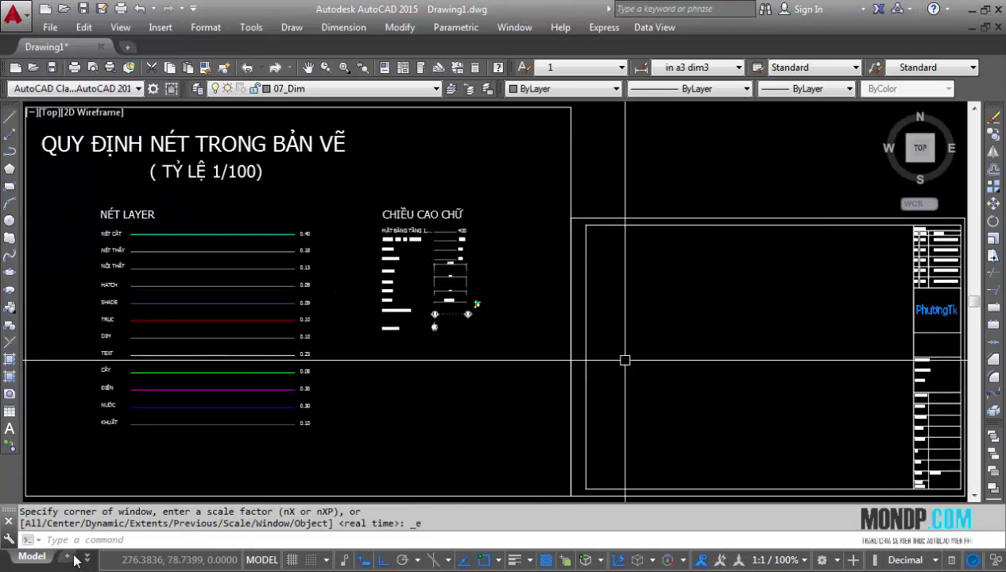
click(87, 559)
click(99, 539)
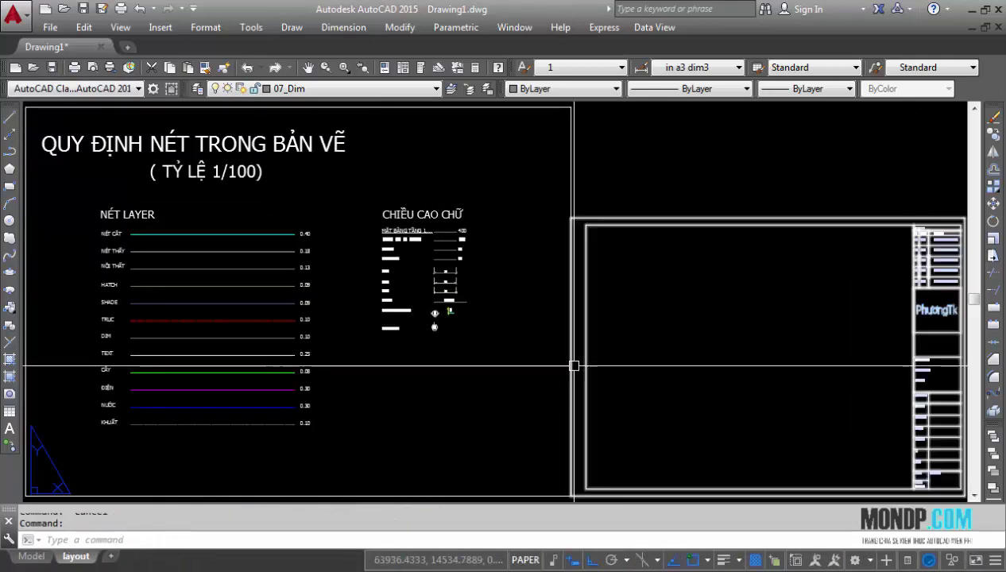
scroll(262, 222, up, 4)
scroll(534, 368, down, 4)
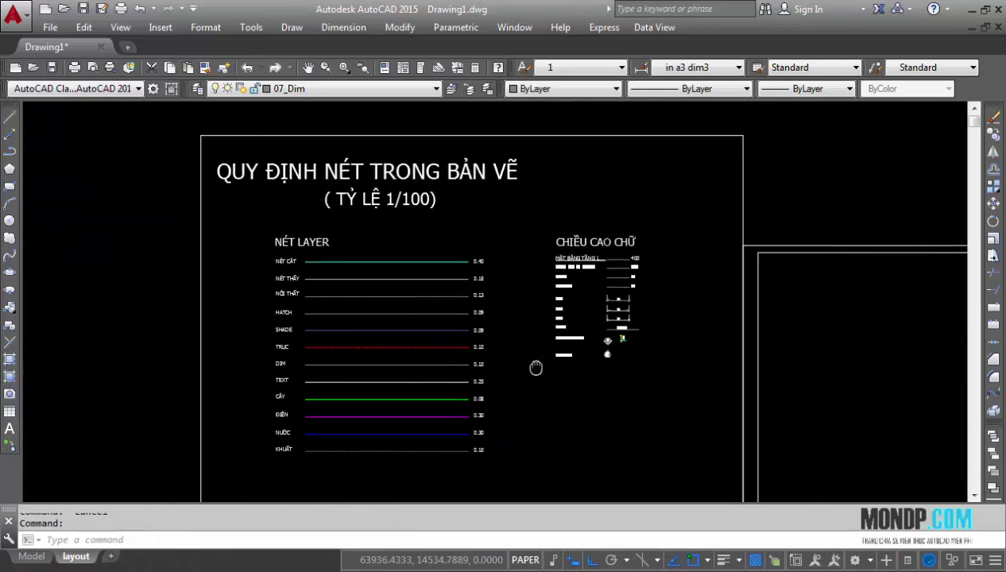
scroll(460, 357, down, 3)
scroll(606, 332, down, 1)
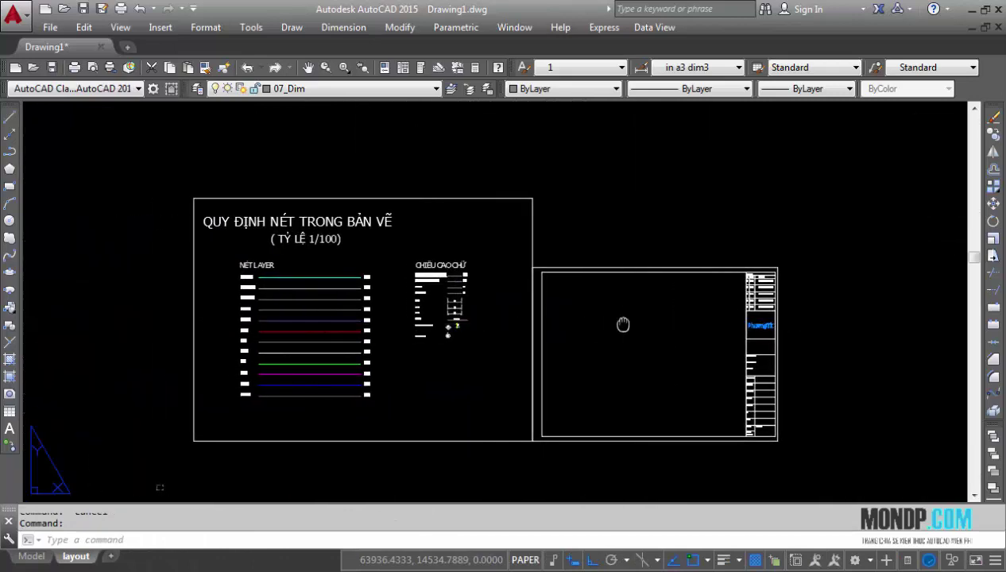
middle_click(624, 323)
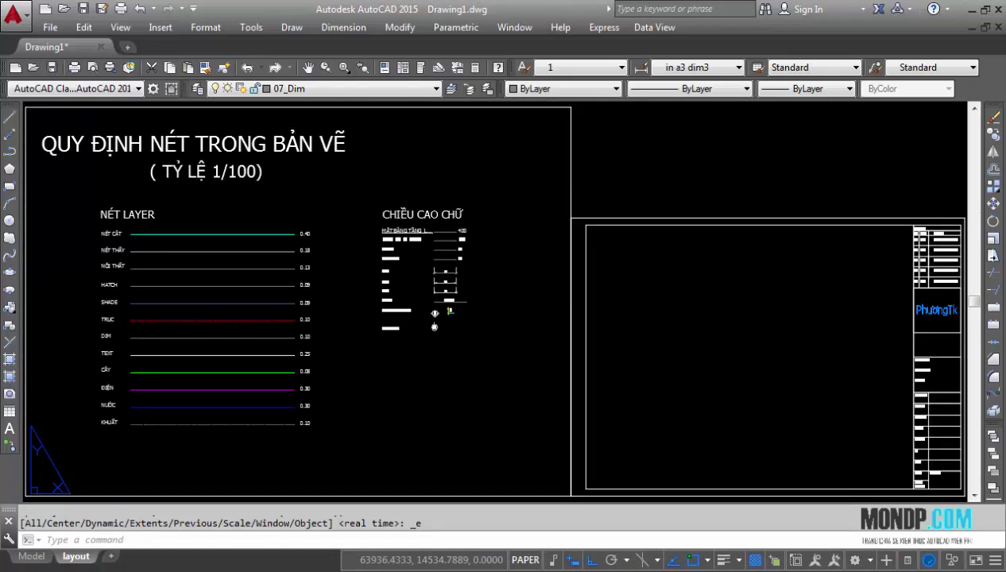